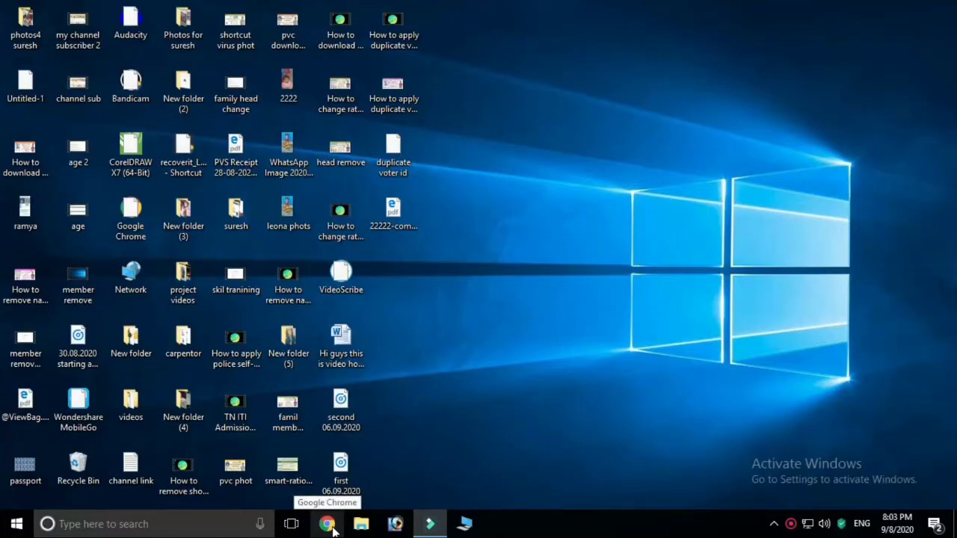
Launch Google Chrome from the taskbar
{"action": "left_click", "coordinate": [337, 527]}
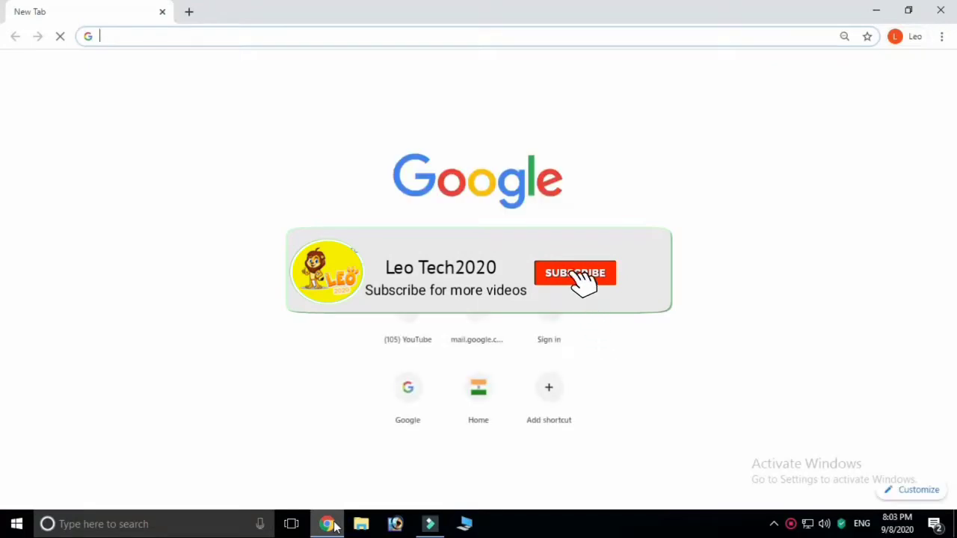
Search Google for 'tnpds'
{"action": "left_click", "coordinate": [352, 293]}
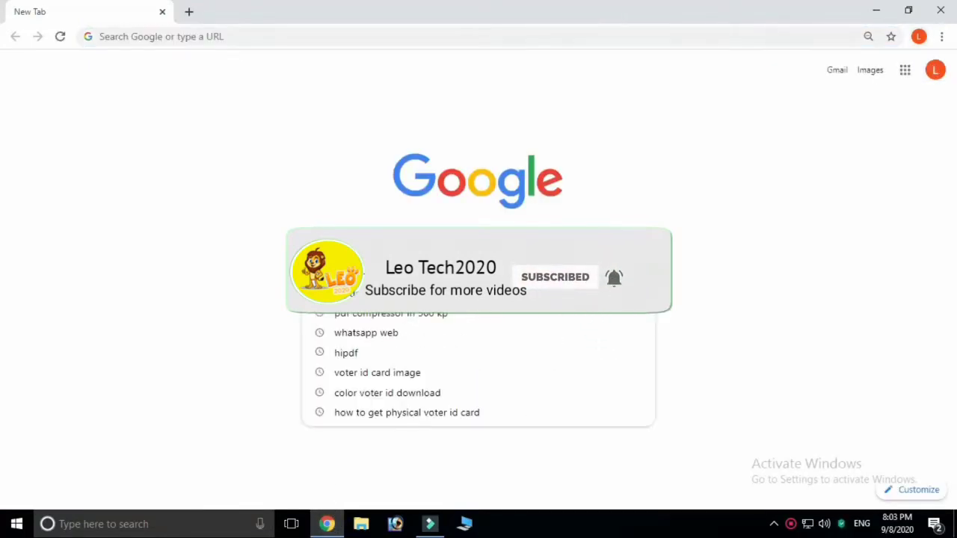
{"action": "type", "text": "tn"}
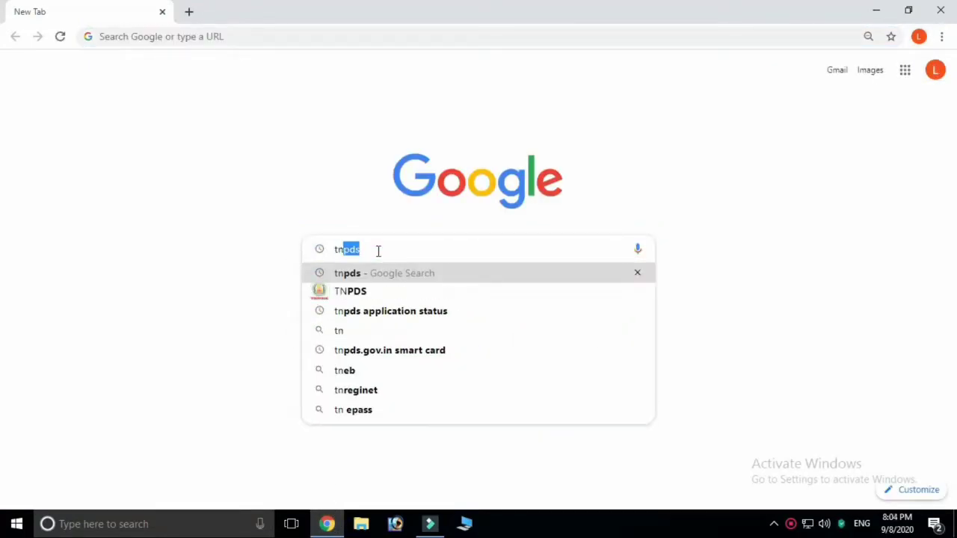
{"action": "type", "text": "pds"}
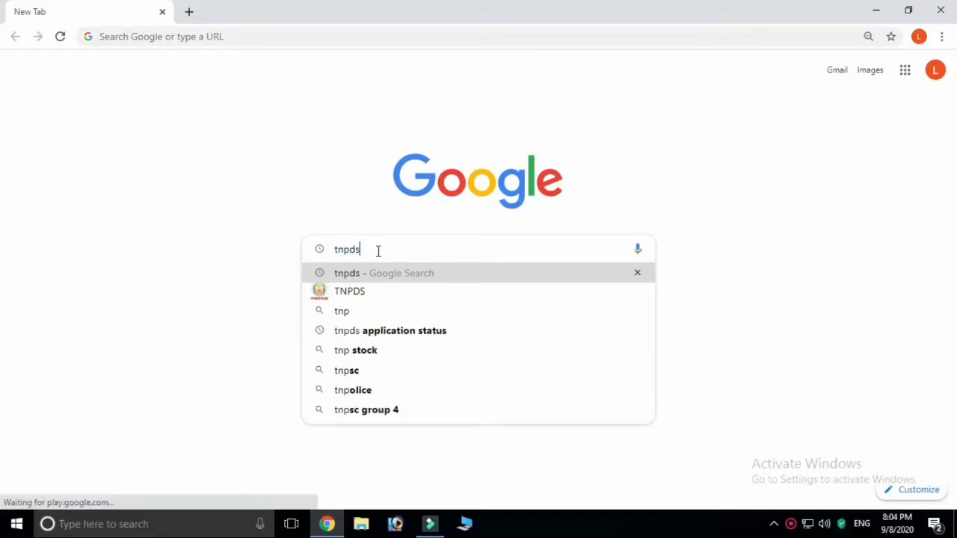
{"action": "key", "text": "Return"}
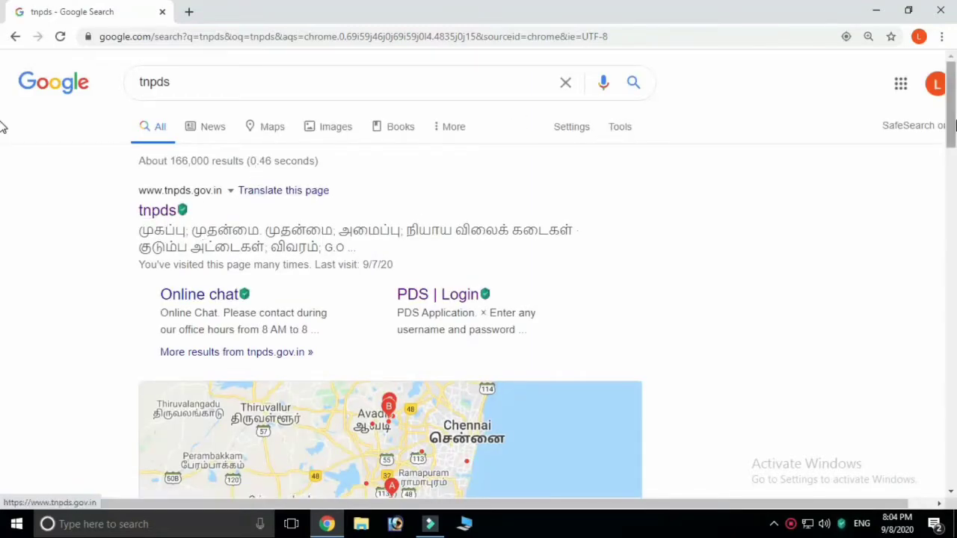
{"action": "left_click", "coordinate": [156, 218]}
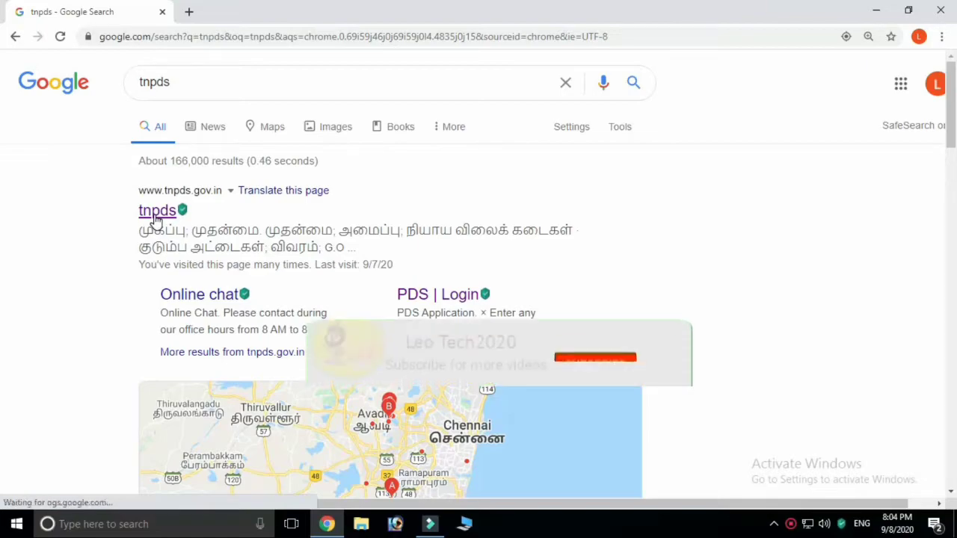
{"action": "key", "text": "super+plus"}
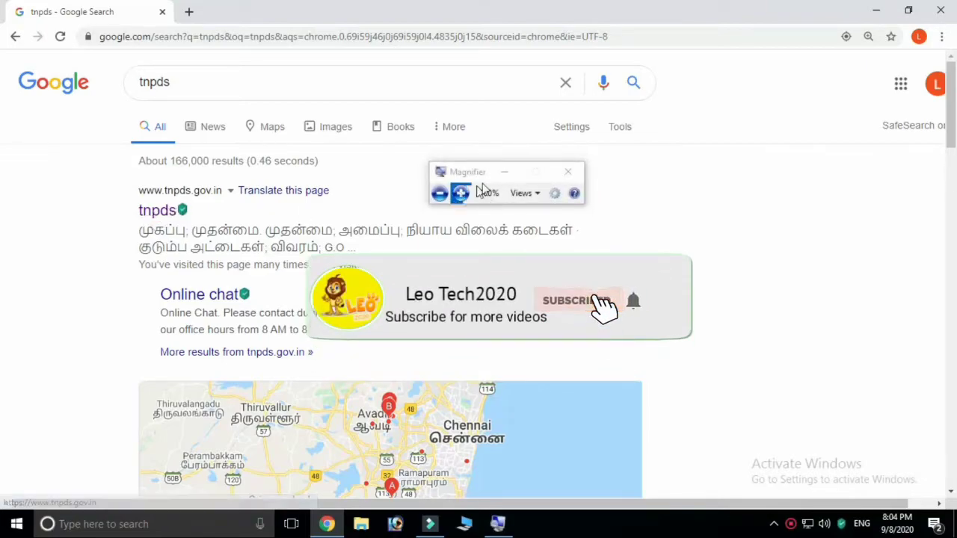
{"action": "left_click", "coordinate": [163, 213]}
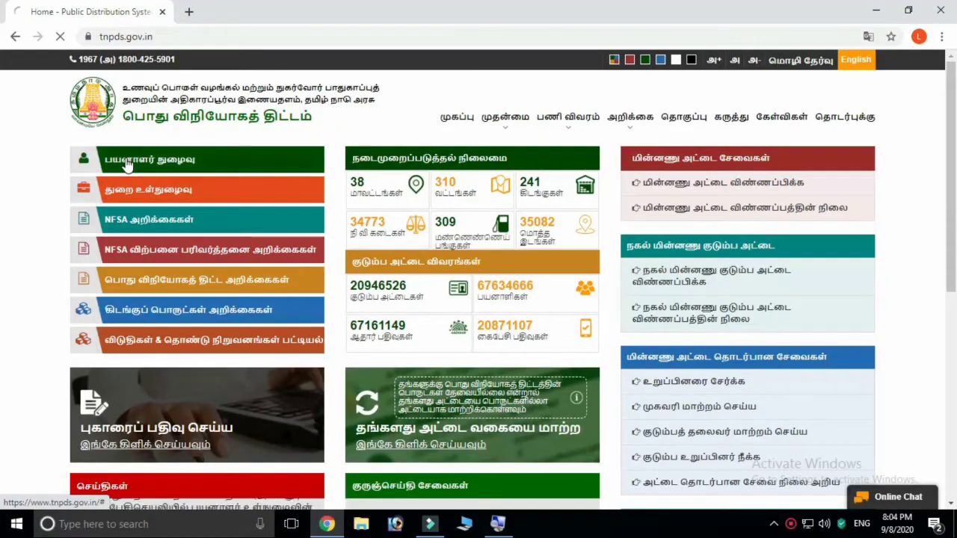
Open the beneficiary login (பயனாளர் நுழைவு) and enter the registered mobile number
{"action": "left_click", "coordinate": [127, 164]}
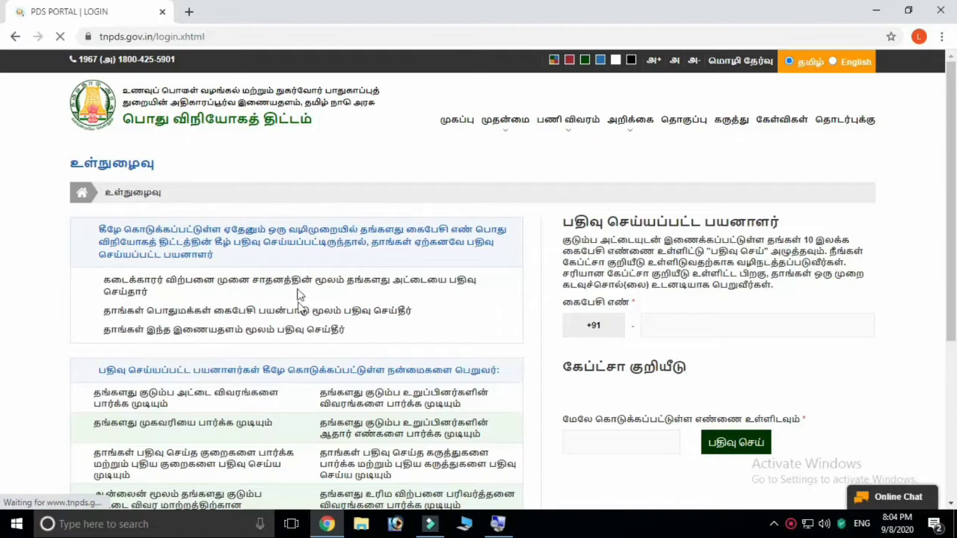
{"action": "left_click", "coordinate": [669, 326]}
{"action": "scroll", "coordinate": [670, 327], "scroll_direction": "down", "scroll_amount": 1}
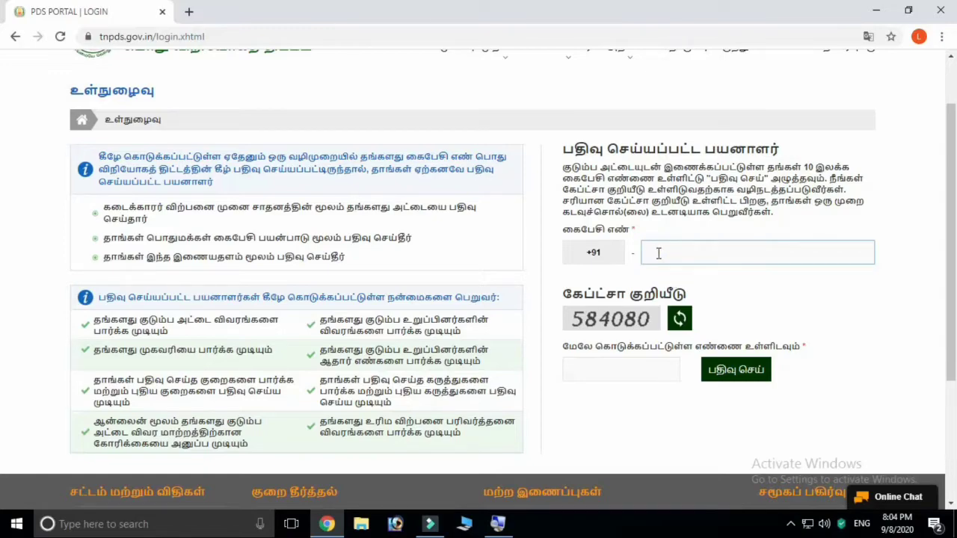
{"action": "type", "text": "8"}
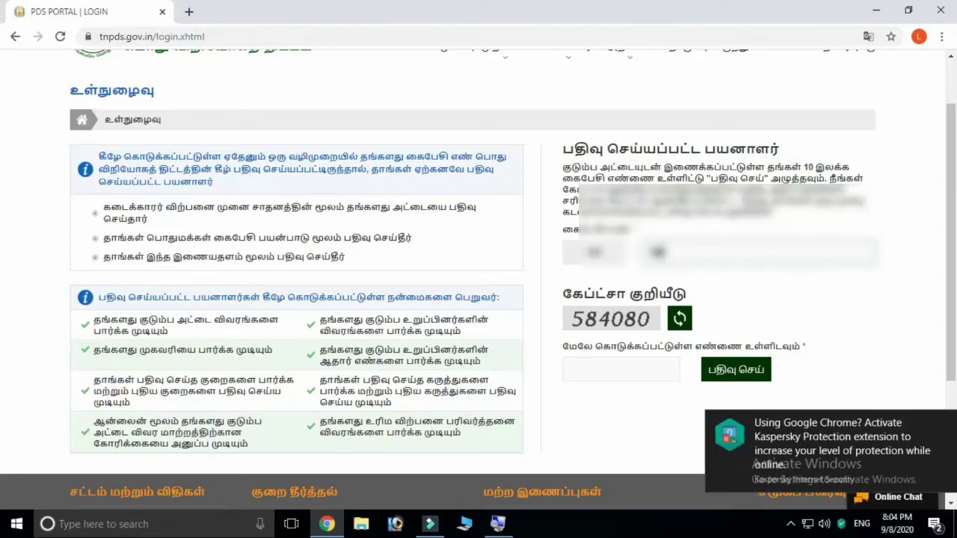
{"action": "left_click", "coordinate": [943, 423]}
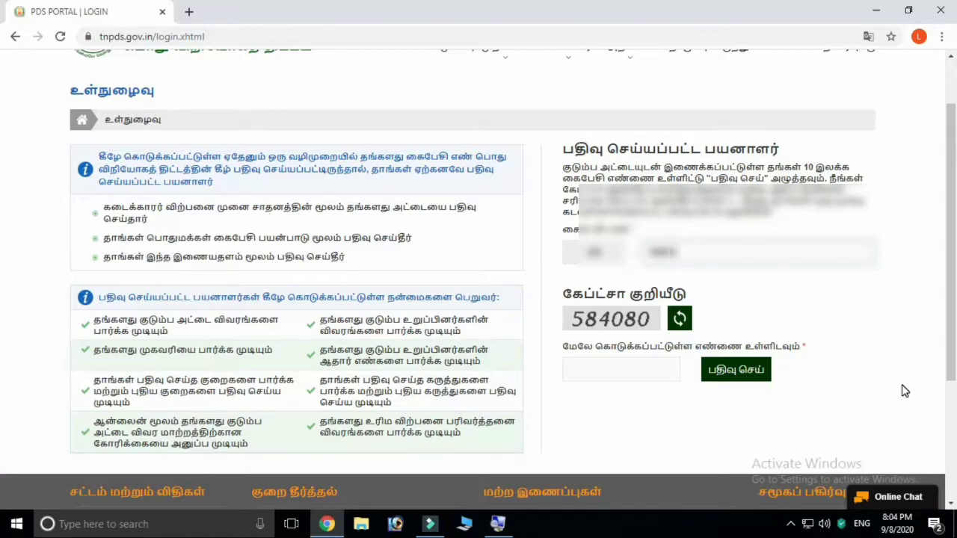
{"action": "type", "text": "43210"}
Enter the captcha and submit (பதிவு செய்) to request a one-time password
{"action": "left_click", "coordinate": [584, 371]}
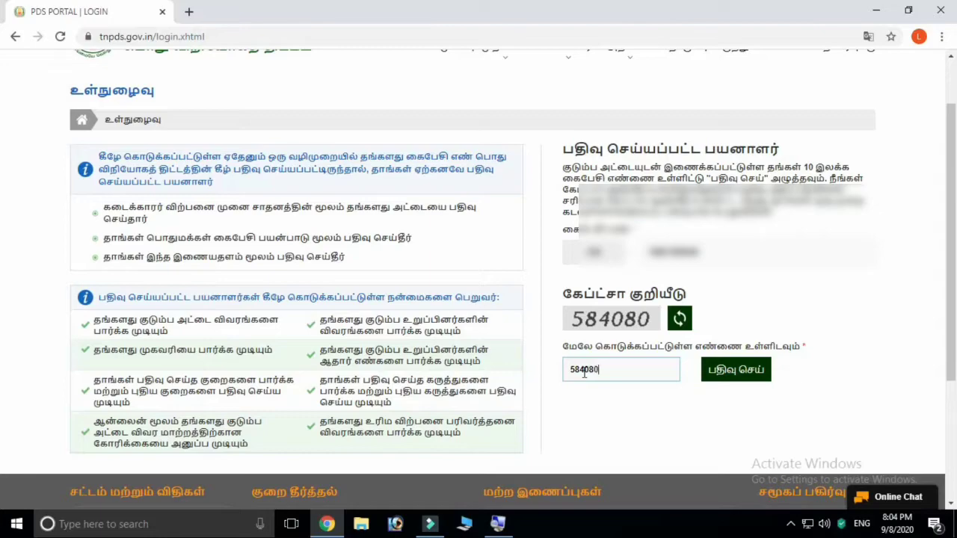
{"action": "left_click", "coordinate": [729, 372]}
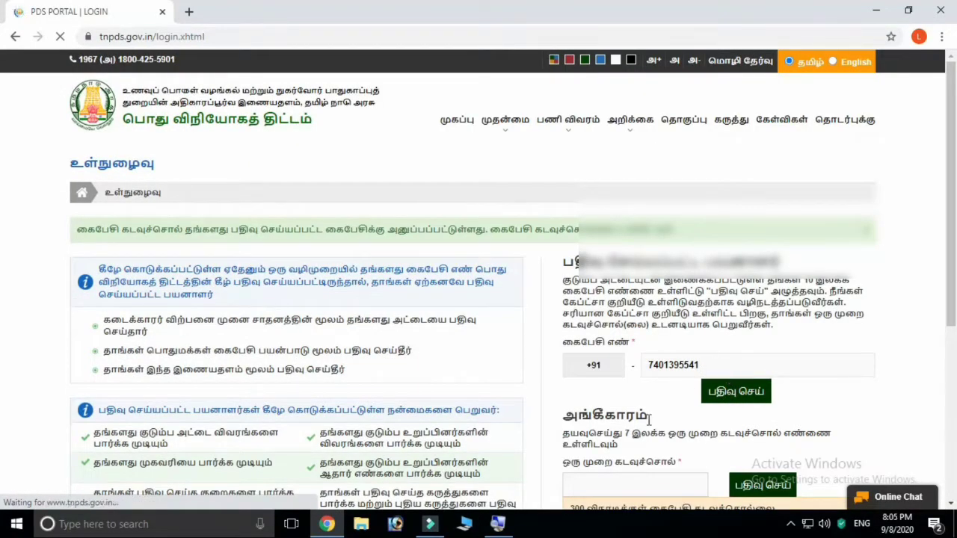
{"action": "scroll", "coordinate": [647, 420], "scroll_direction": "down", "scroll_amount": 2}
Enter the one-time password received by SMS and log in with பதிவு செய்
{"action": "left_click", "coordinate": [587, 326]}
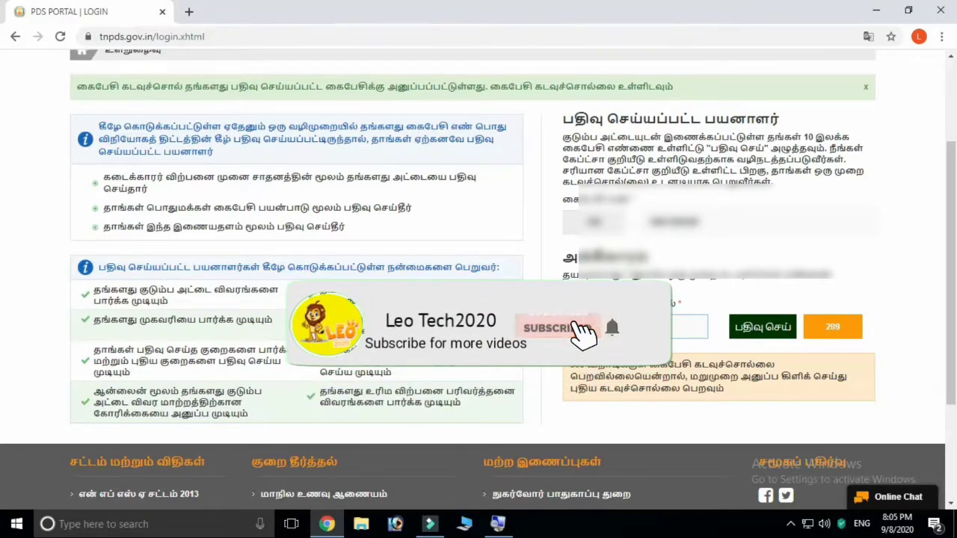
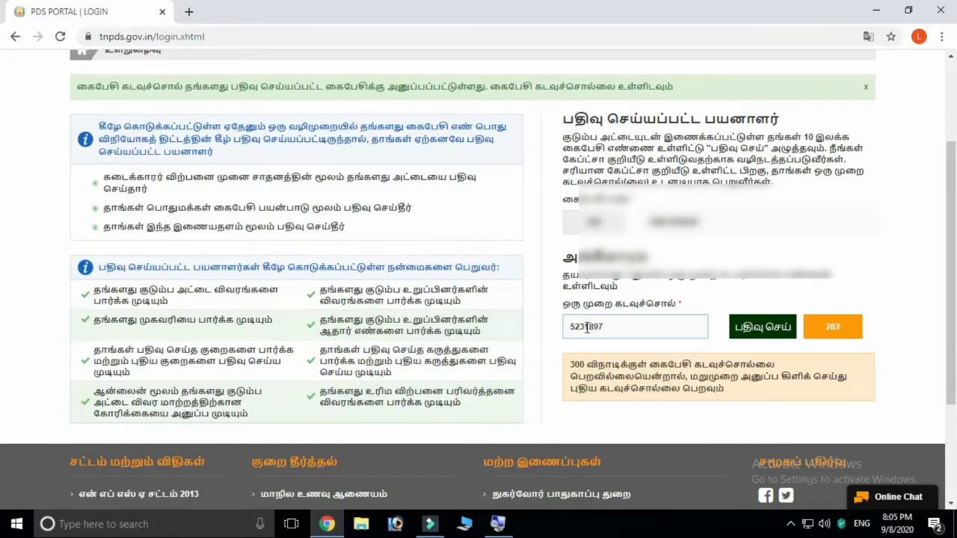
{"action": "left_click", "coordinate": [767, 329]}
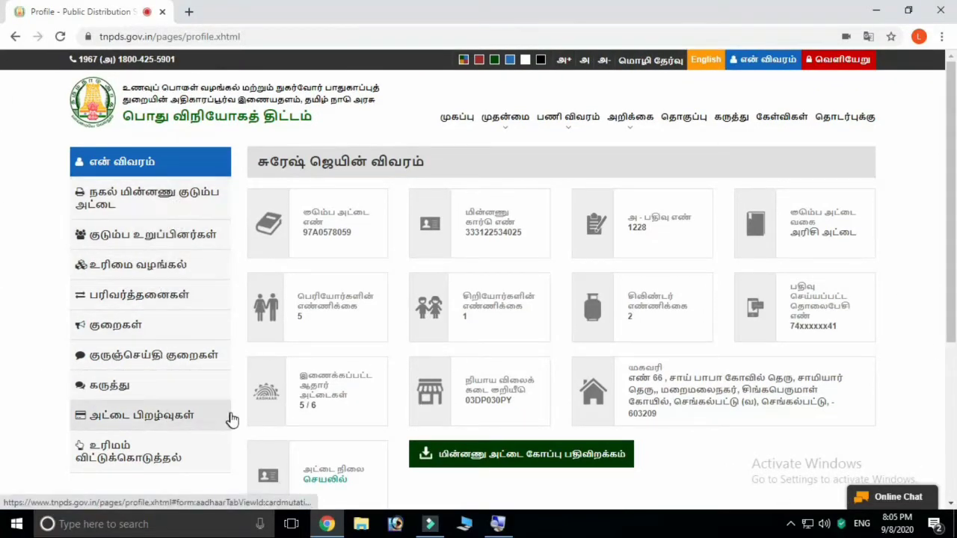
Open நகல் மின்னணு குடும்ப அட்டை and start a புதிய கோரிக்கை (new request)
{"action": "scroll", "coordinate": [318, 428], "scroll_direction": "down", "scroll_amount": 2}
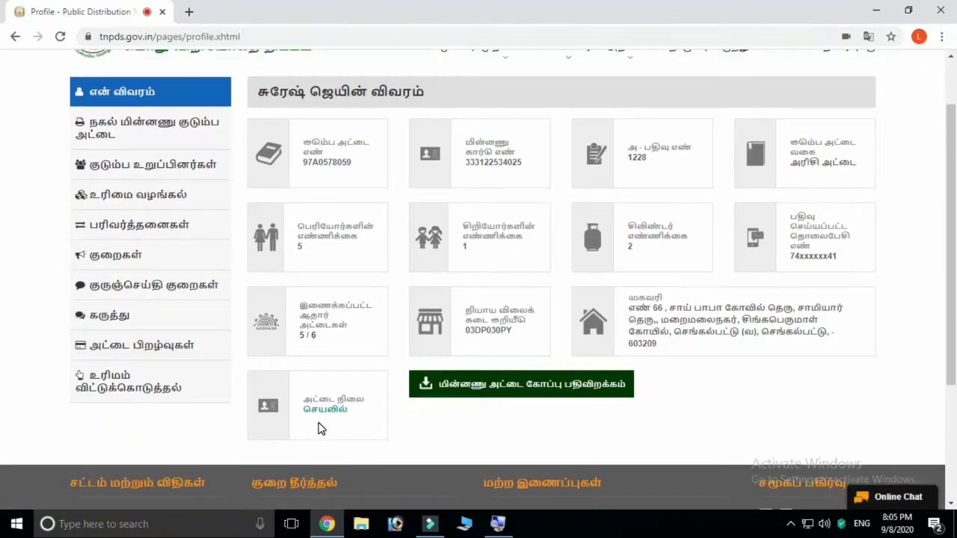
{"action": "scroll", "coordinate": [317, 428], "scroll_direction": "up", "scroll_amount": 2}
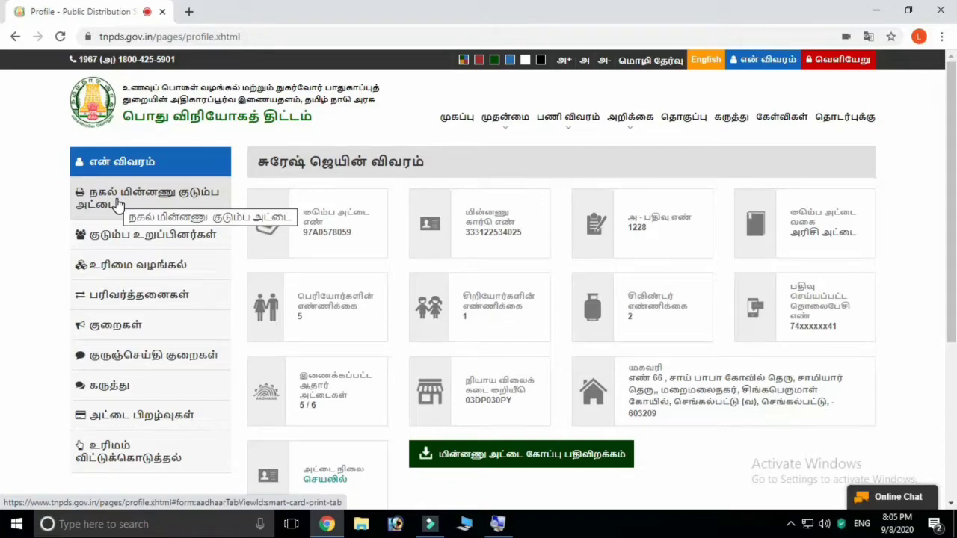
{"action": "left_click", "coordinate": [116, 203]}
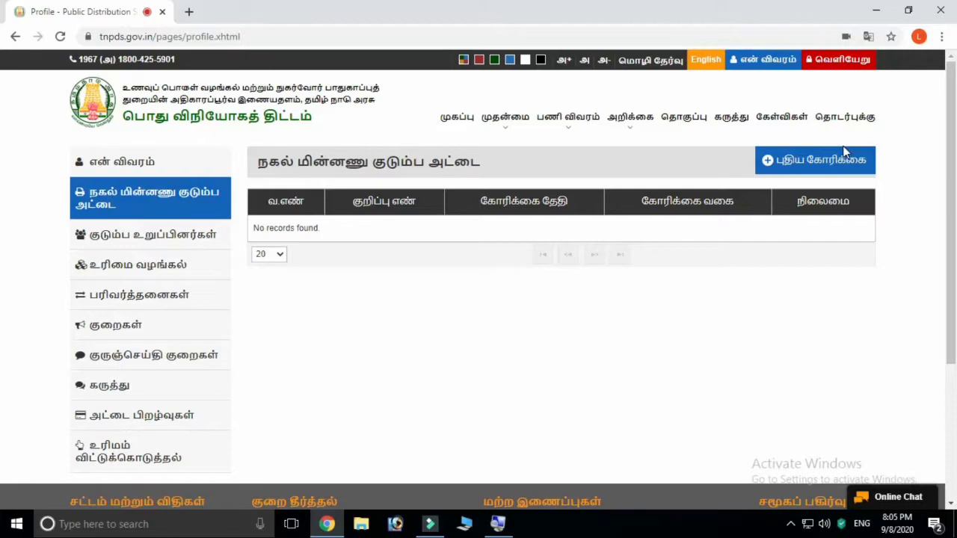
{"action": "left_click", "coordinate": [817, 159]}
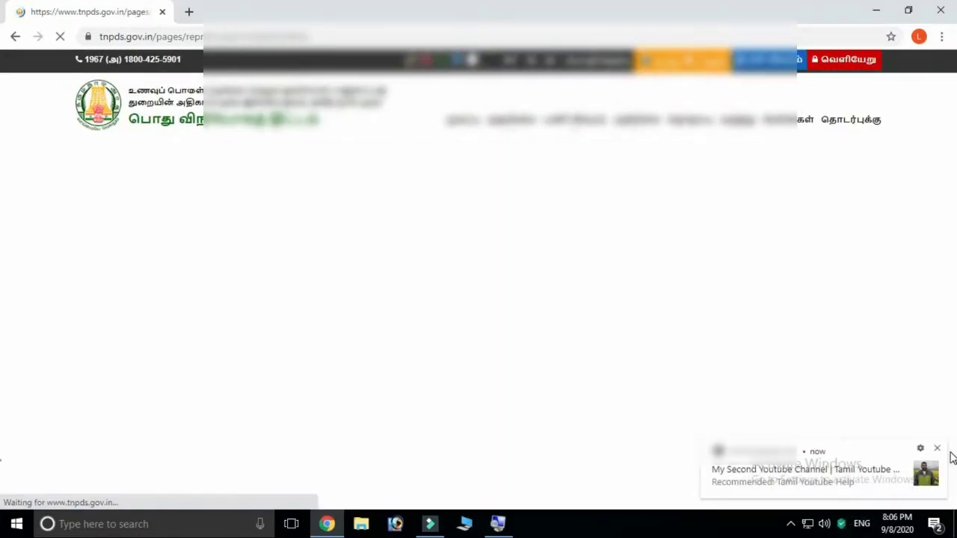
Set the request type to 'அட்டை தொலைந்ததற்காக / தவறவிட்டதற்காக' (card lost / misplaced)
{"action": "left_click", "coordinate": [937, 449]}
{"action": "scroll", "coordinate": [603, 393], "scroll_direction": "down", "scroll_amount": 6}
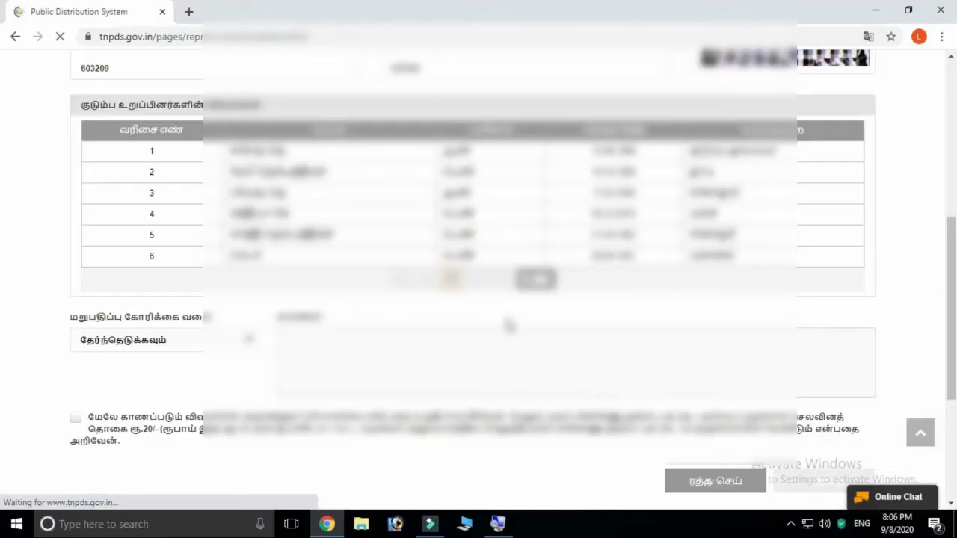
{"action": "scroll", "coordinate": [474, 341], "scroll_direction": "up", "scroll_amount": 5}
{"action": "scroll", "coordinate": [484, 341], "scroll_direction": "up", "scroll_amount": 1}
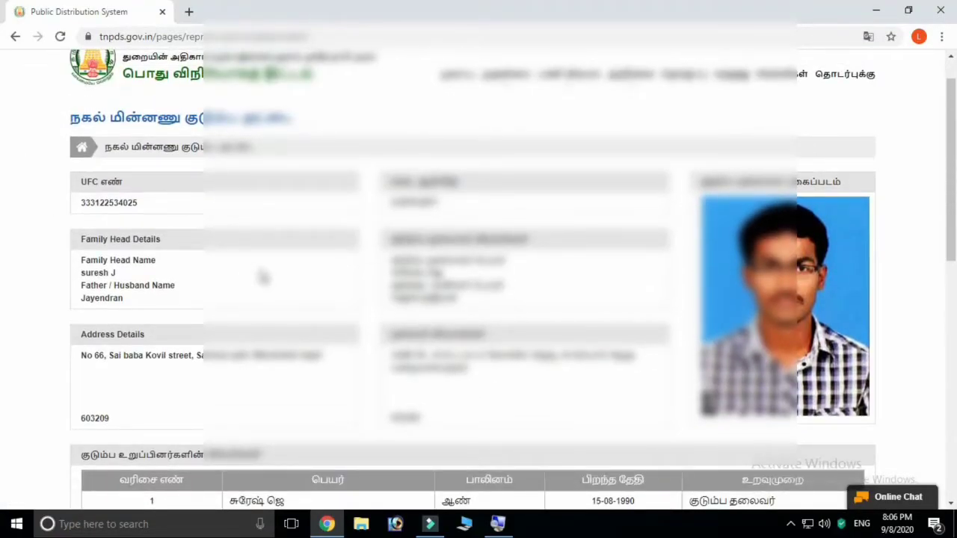
{"action": "scroll", "coordinate": [242, 288], "scroll_direction": "down", "scroll_amount": 3}
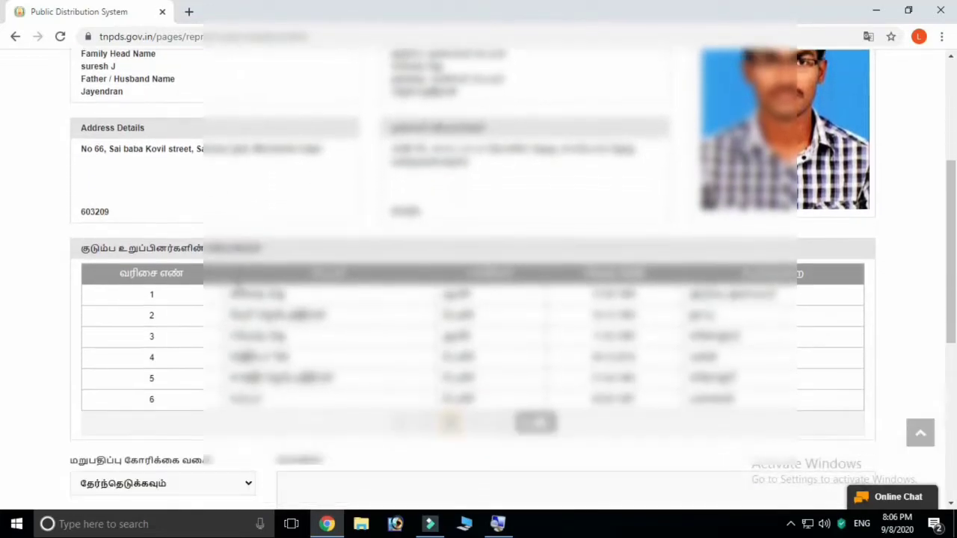
{"action": "scroll", "coordinate": [246, 321], "scroll_direction": "down", "scroll_amount": 2}
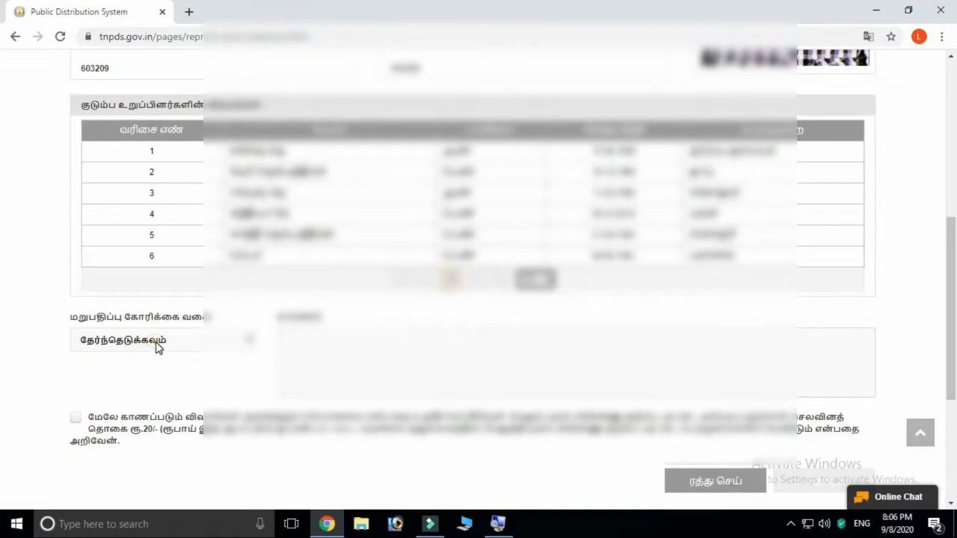
{"action": "left_click", "coordinate": [157, 346]}
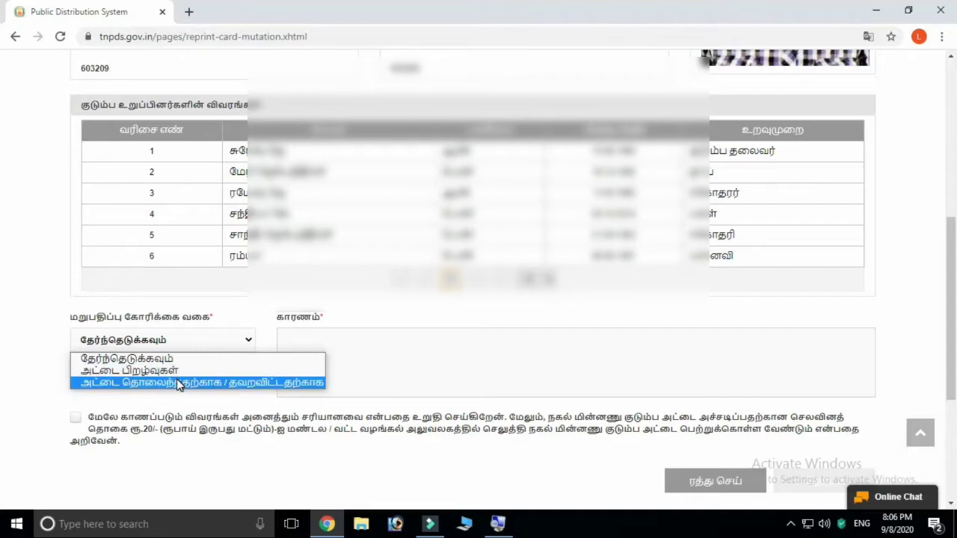
{"action": "left_click", "coordinate": [178, 383]}
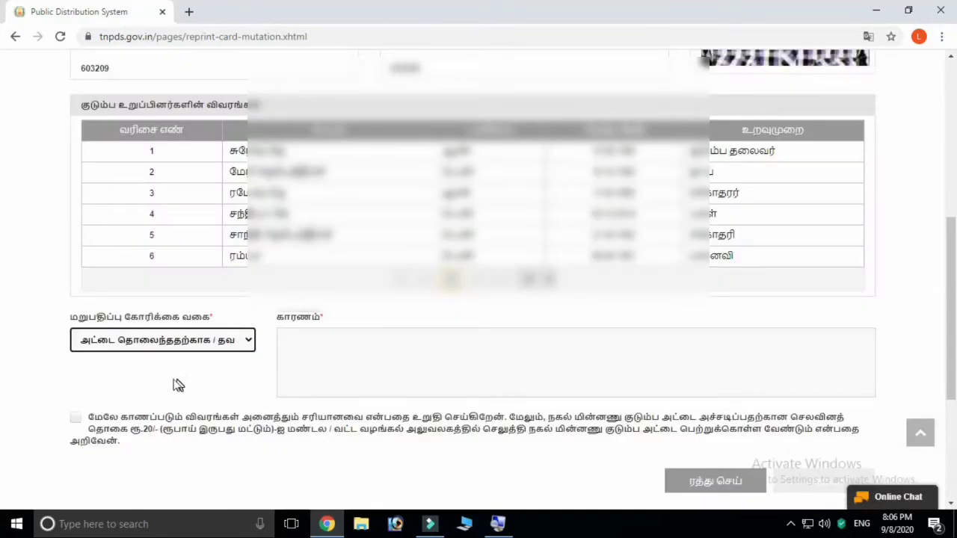
{"action": "left_click", "coordinate": [296, 347]}
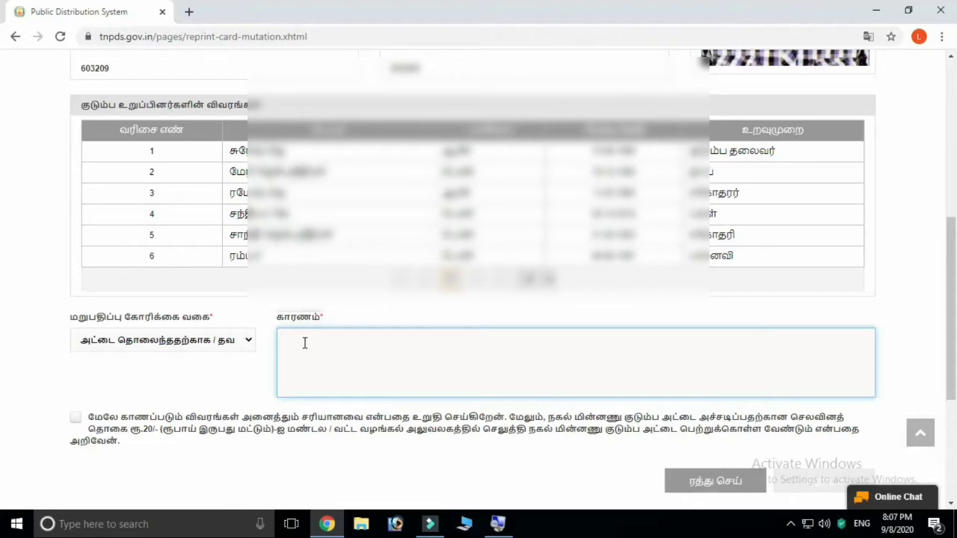
Switch keyboard input to Tamil transliteration with Google Input Tools
{"action": "left_click", "coordinate": [859, 524]}
{"action": "left_click", "coordinate": [835, 443]}
{"action": "left_click", "coordinate": [305, 344]}
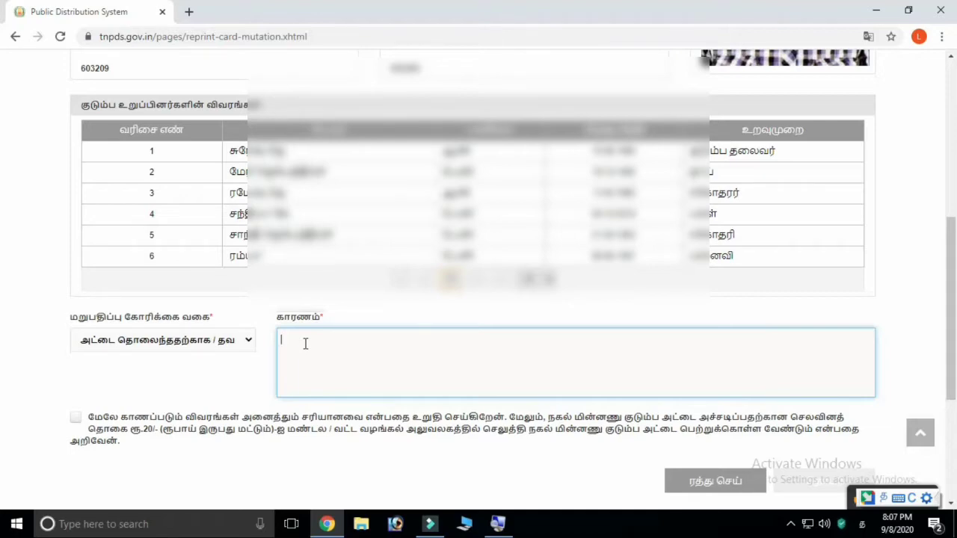
Type the reason 'தொலைந்து விட்டது' in the reason field
{"action": "type", "text": "tholain"}
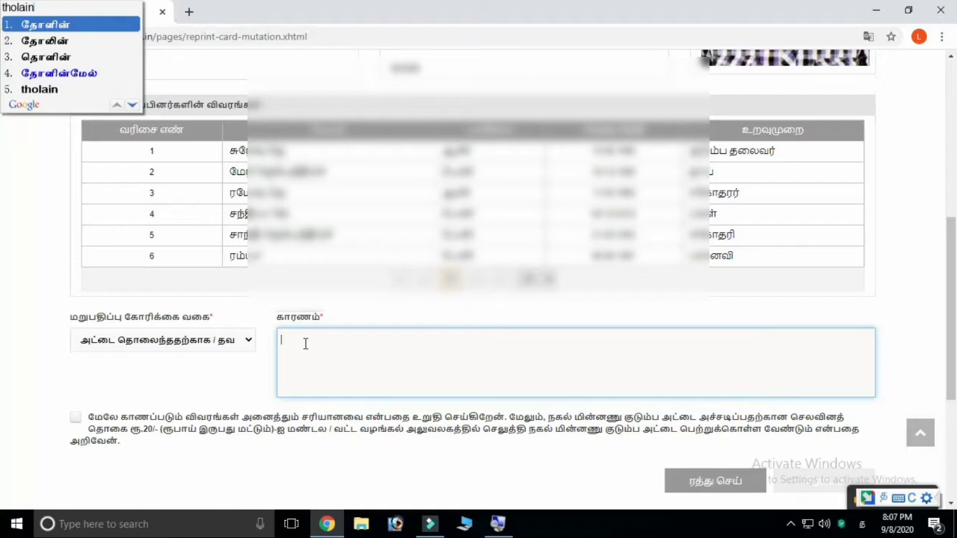
{"action": "key", "text": "BackSpace"}
{"action": "key", "text": "BackSpace"}
{"action": "key", "text": "BackSpace"}
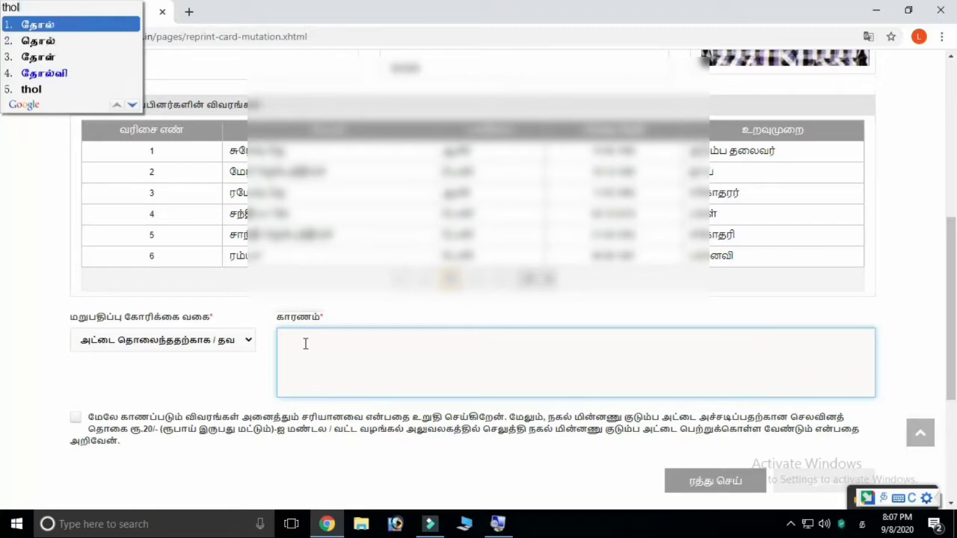
{"action": "key", "text": "BackSpace"}
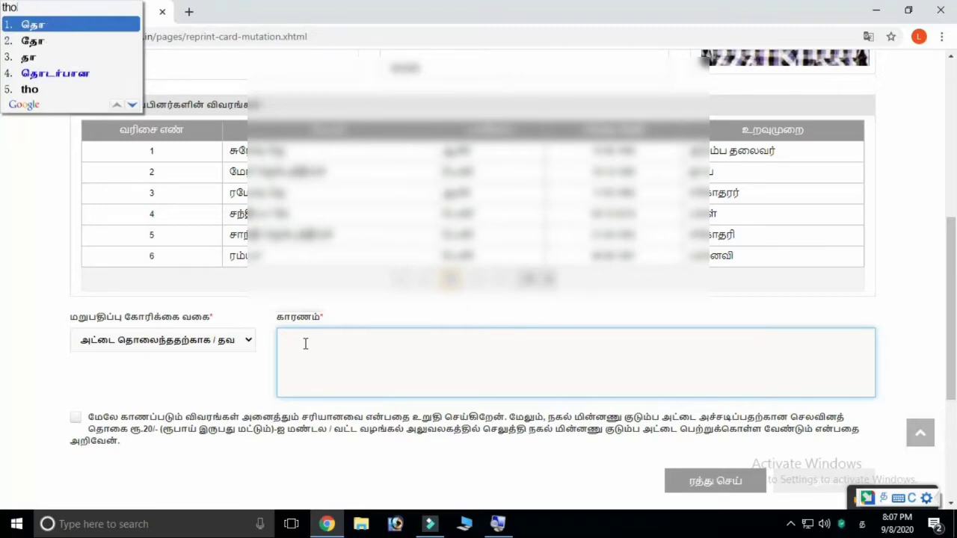
{"action": "type", "text": "lai"}
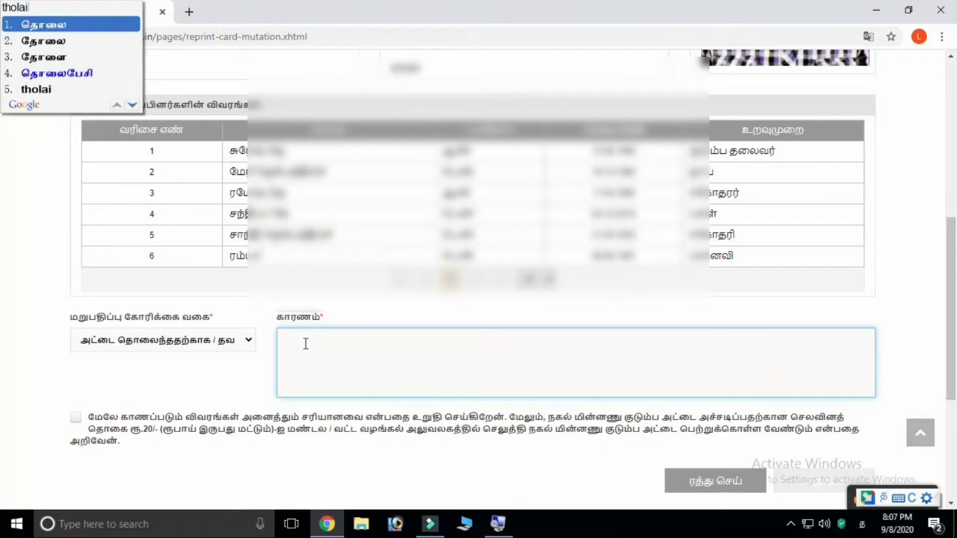
{"action": "type", "text": "nthu"}
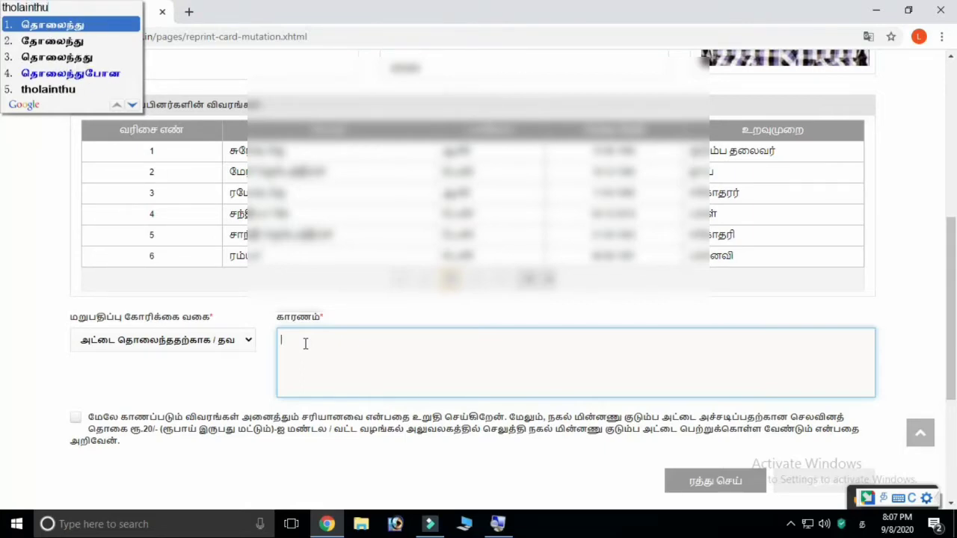
{"action": "key", "text": "Return"}
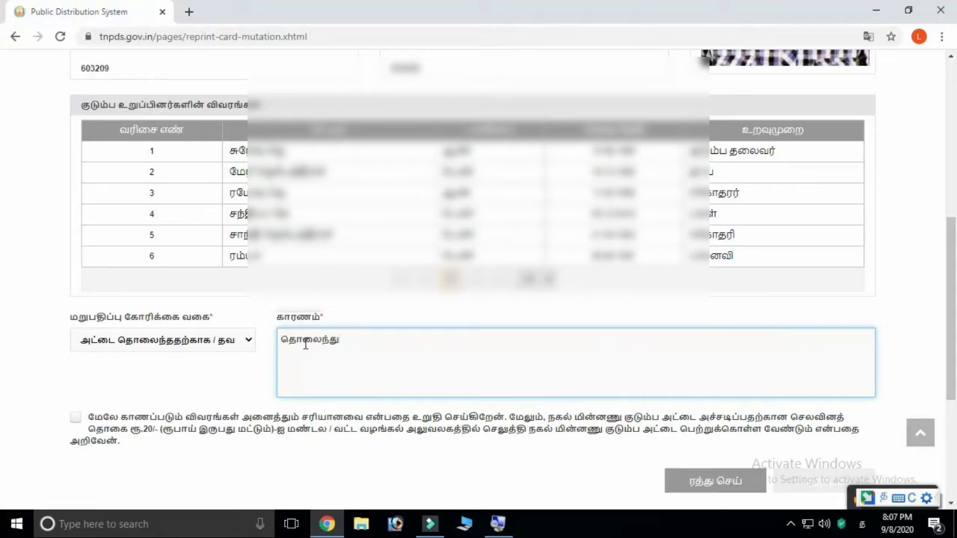
{"action": "type", "text": "ve"}
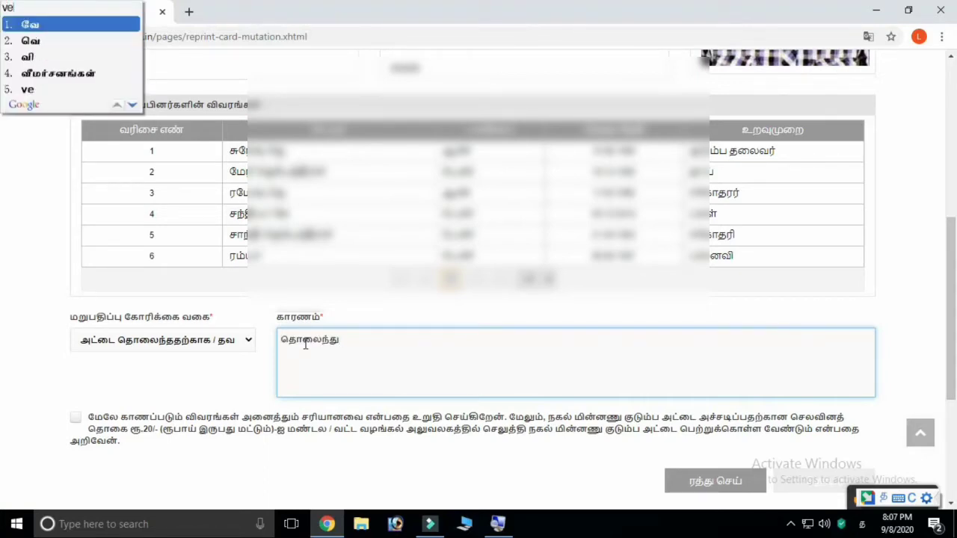
{"action": "type", "text": "e"}
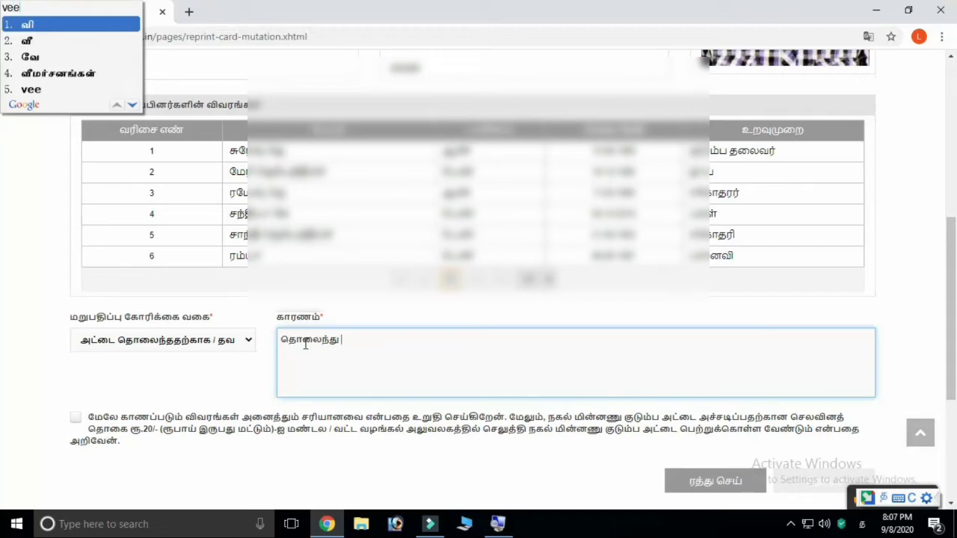
{"action": "type", "text": "ttath"}
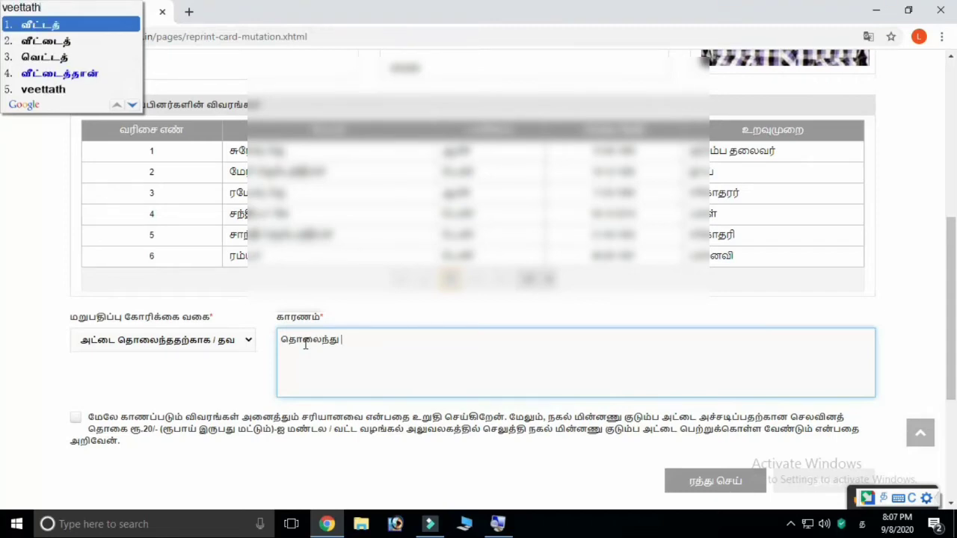
{"action": "type", "text": "u"}
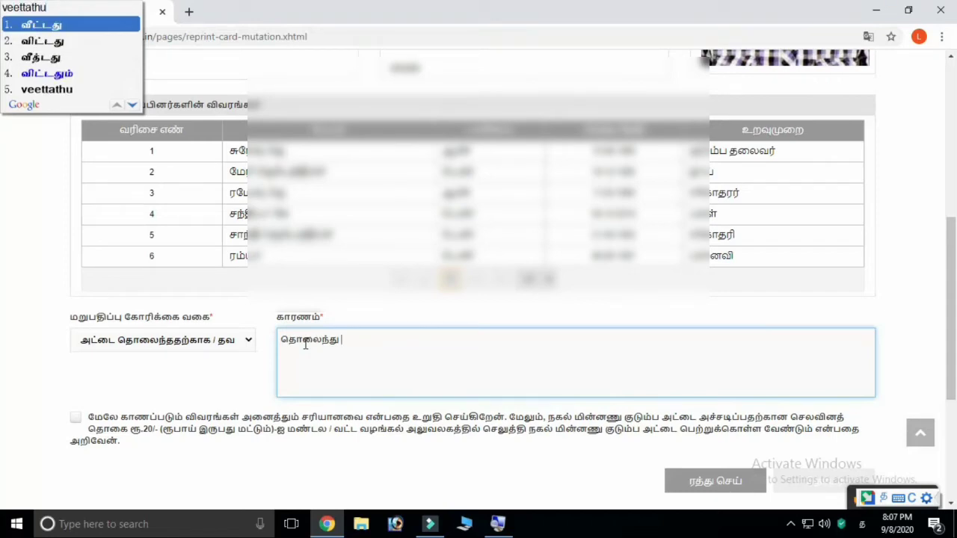
{"action": "key", "text": "Down"}
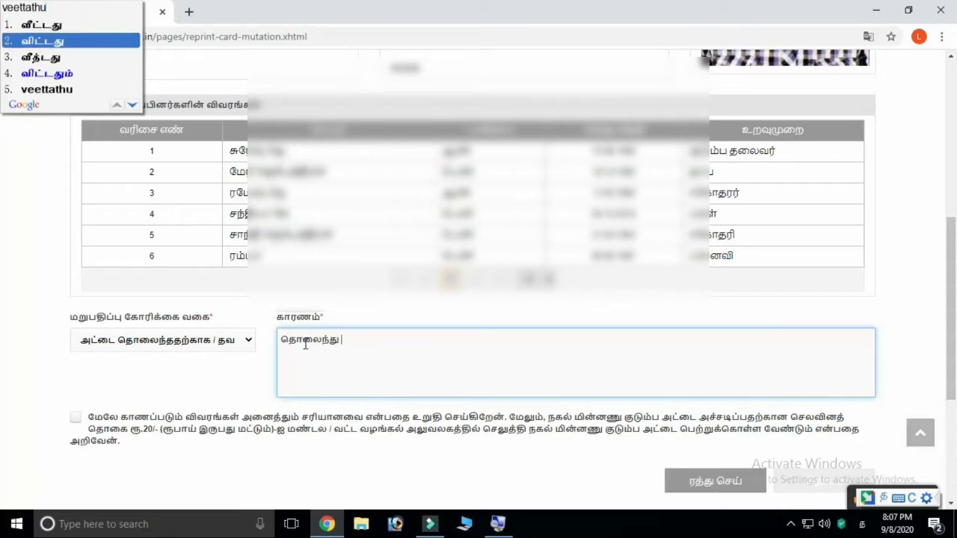
{"action": "key", "text": "Return"}
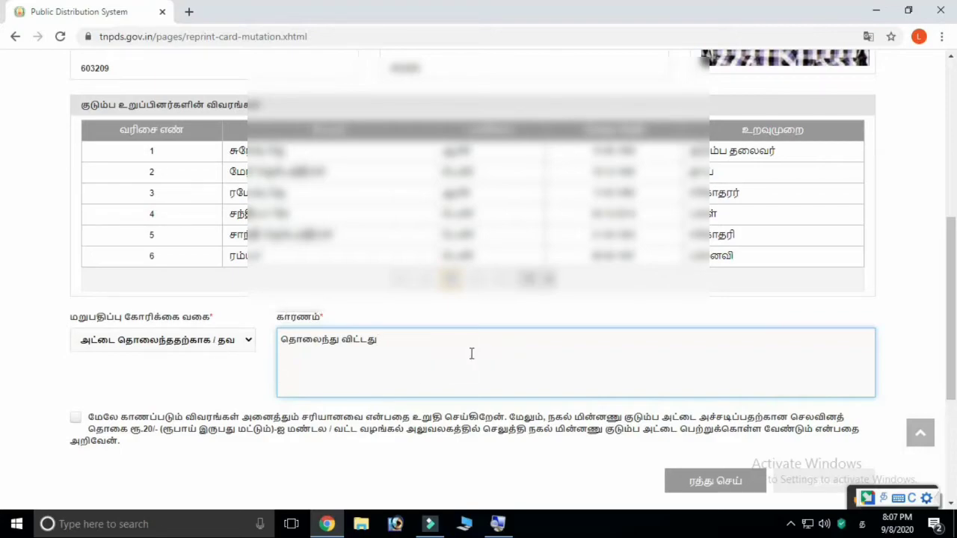
{"action": "scroll", "coordinate": [472, 353], "scroll_direction": "down", "scroll_amount": 2}
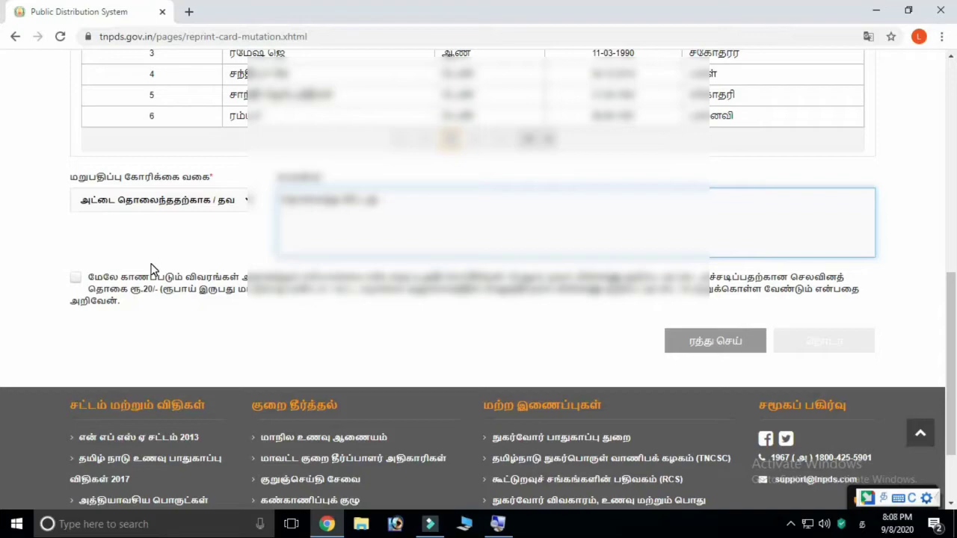
Accept the declaration and submit the request with தொடர (Continue)
{"action": "left_click", "coordinate": [75, 281]}
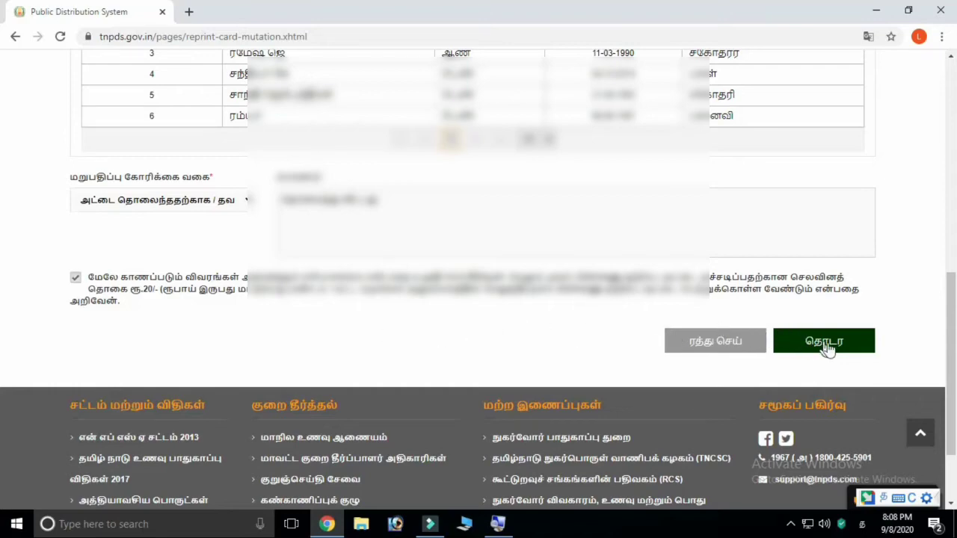
{"action": "left_click", "coordinate": [823, 340]}
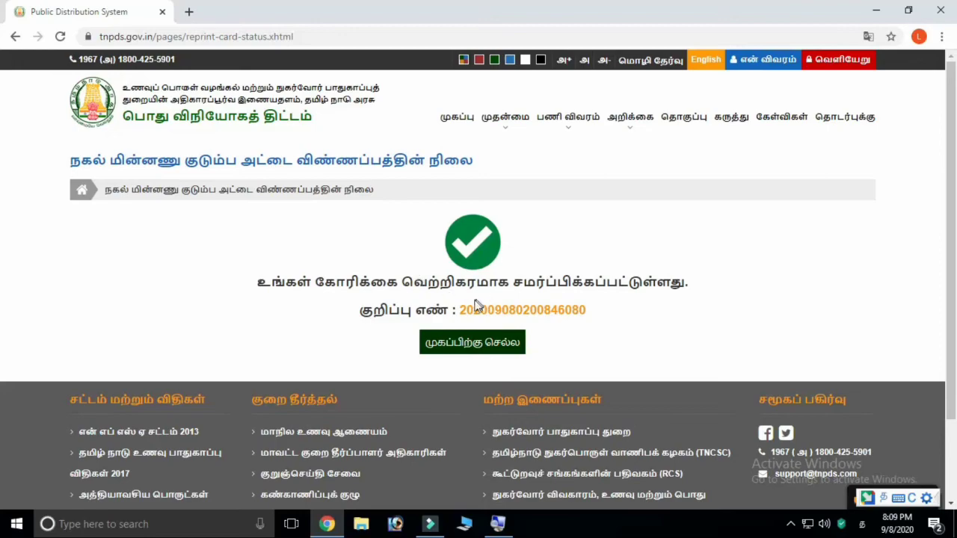
Select the reference number, then return via முகப்பிற்கு செல்ல (Go to Home)
{"action": "left_click_drag", "start_coordinate": [457, 308], "coordinate": [591, 323]}
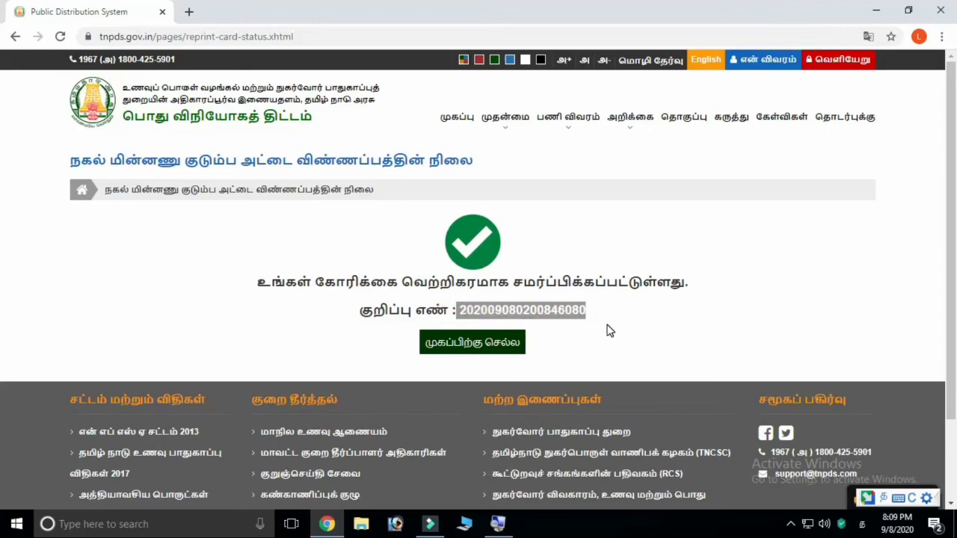
{"action": "left_click", "coordinate": [462, 328]}
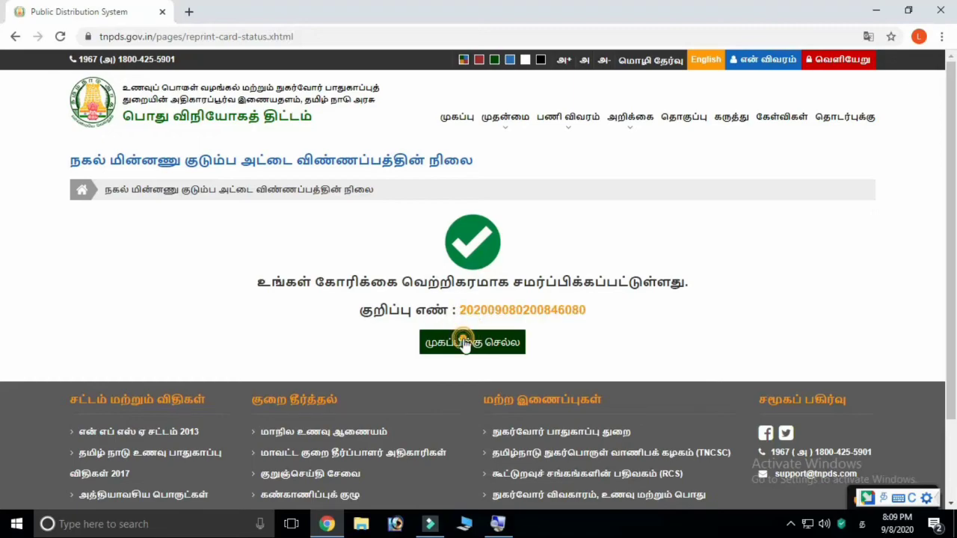
{"action": "left_click", "coordinate": [465, 340]}
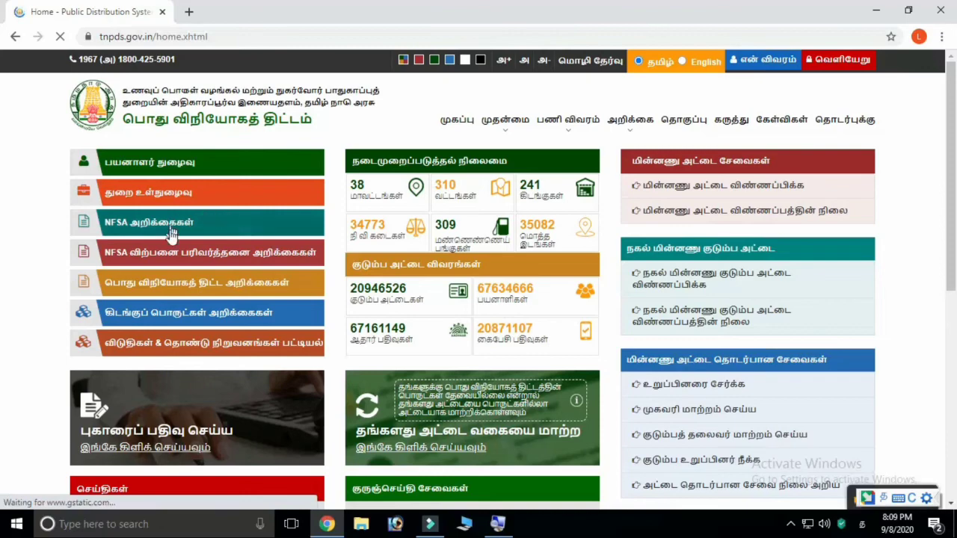
{"action": "scroll", "coordinate": [803, 377], "scroll_direction": "down", "scroll_amount": 1}
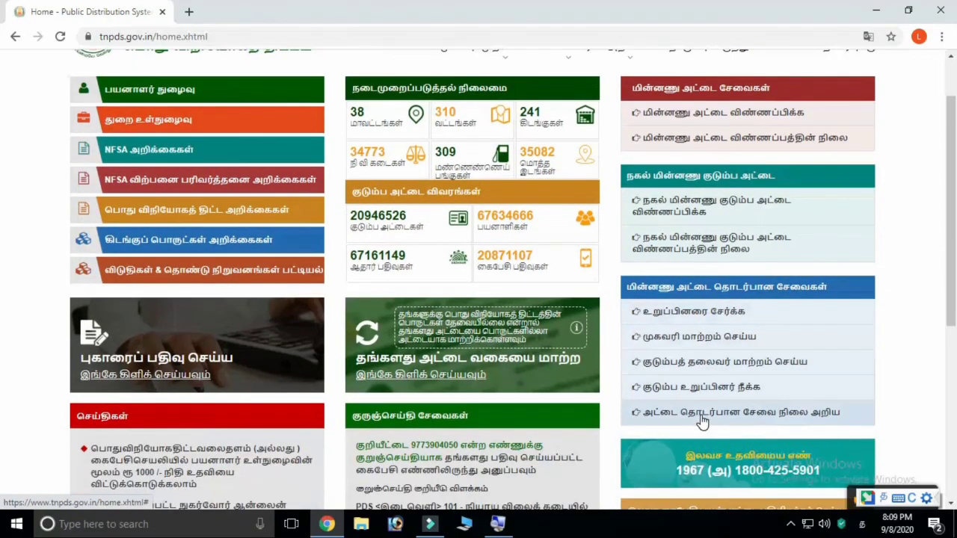